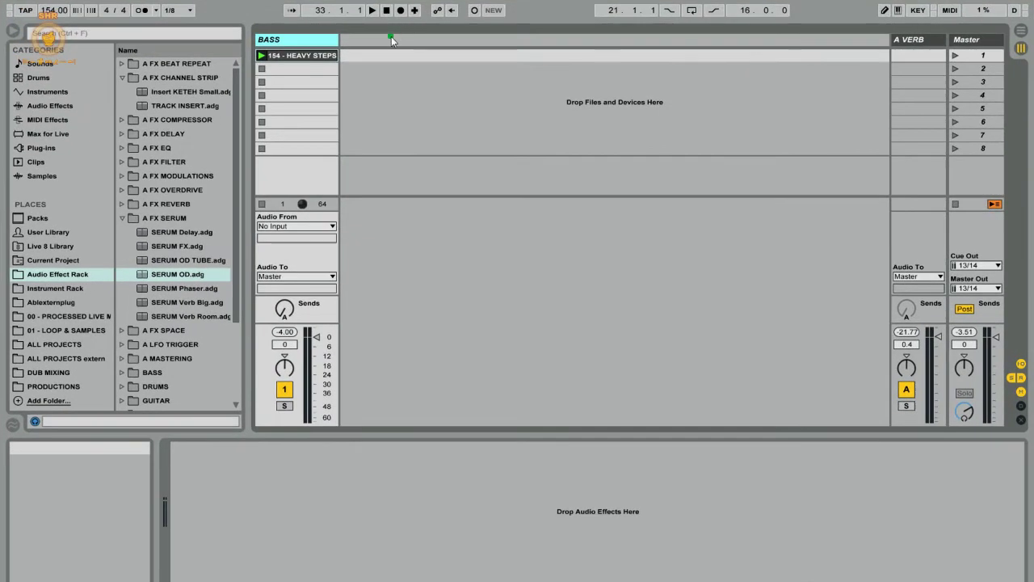
# Step: Insert an audio track after BASS, route its input from BASS at Pre FX, and colour the track orange
pyautogui.rightClick(391, 36)
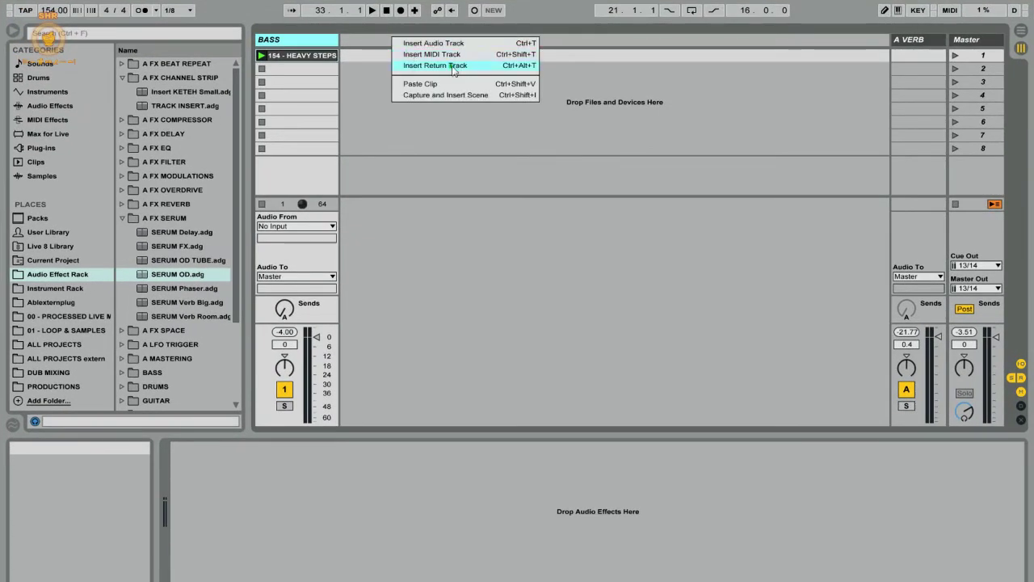
pyautogui.click(443, 42)
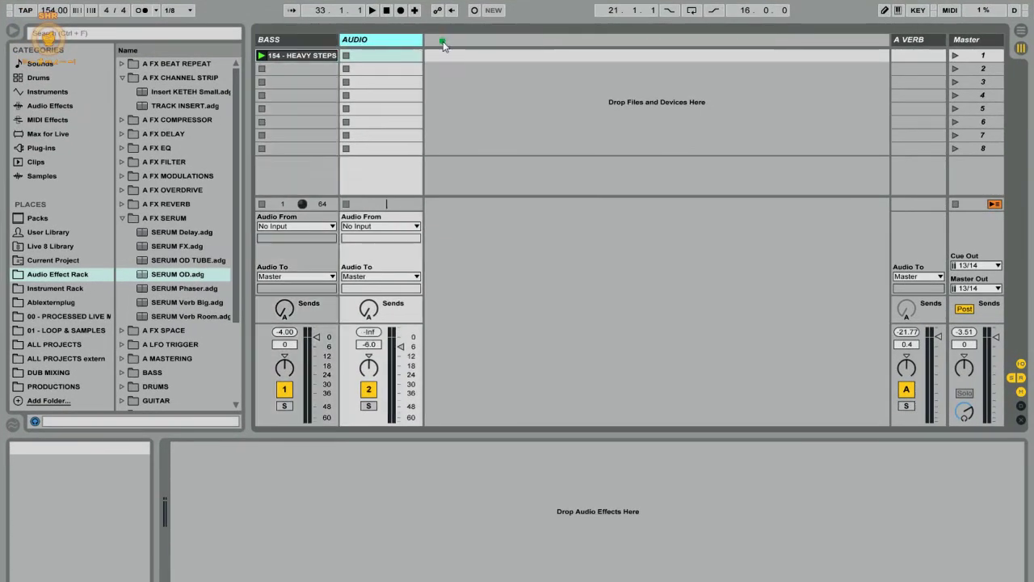
pyautogui.click(366, 226)
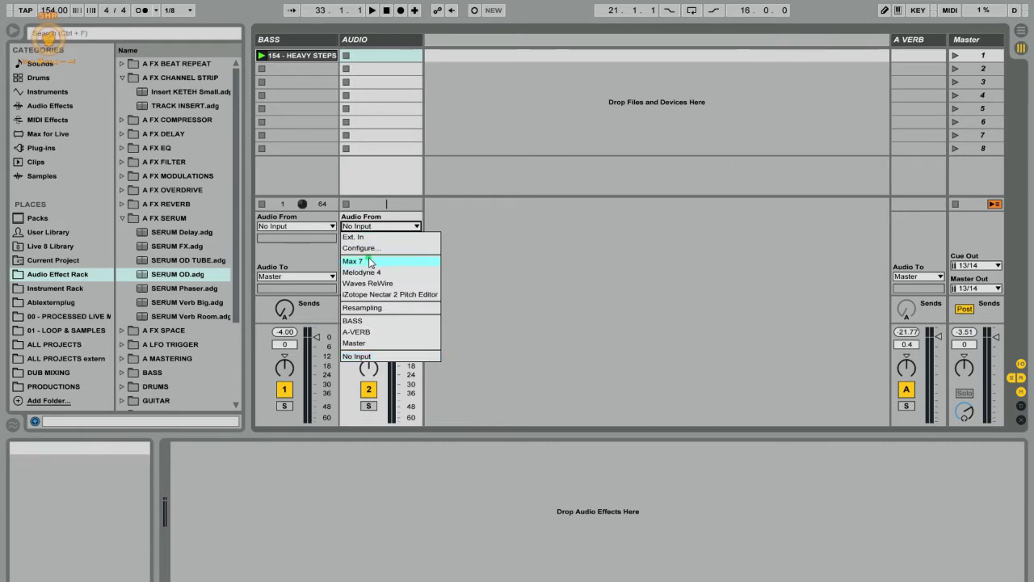
pyautogui.click(363, 321)
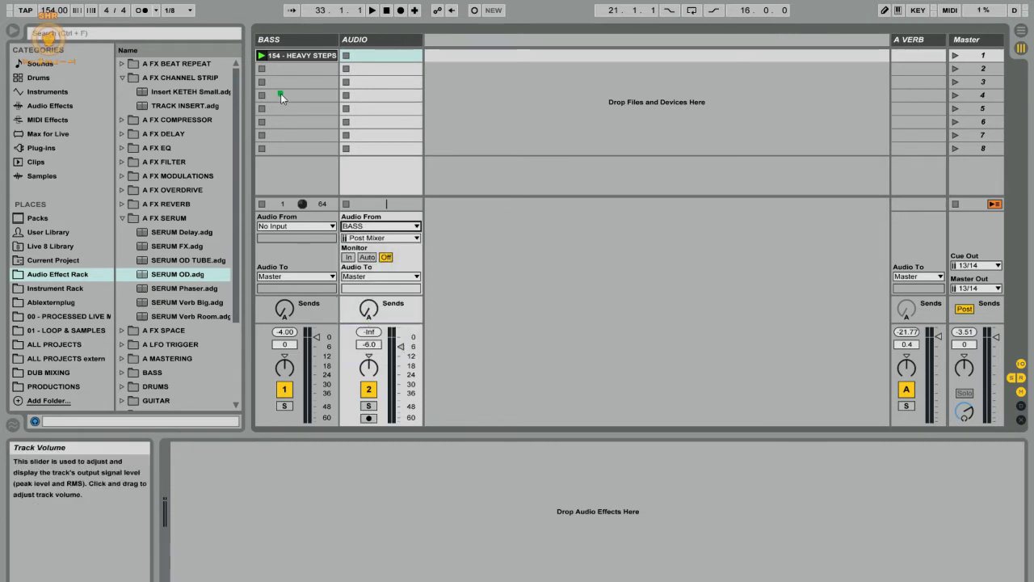
pyautogui.click(370, 238)
pyautogui.click(373, 251)
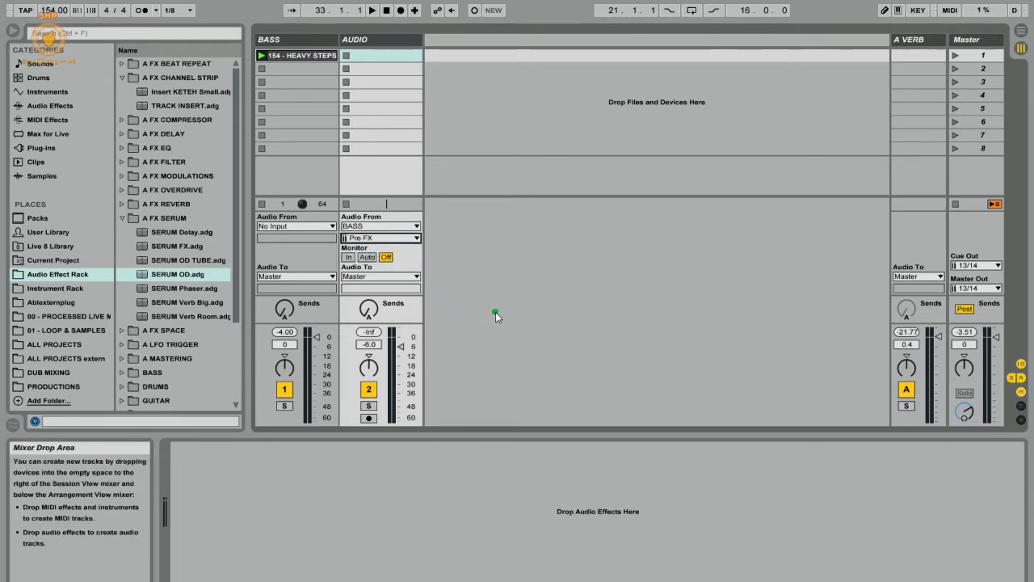
pyautogui.rightClick(395, 40)
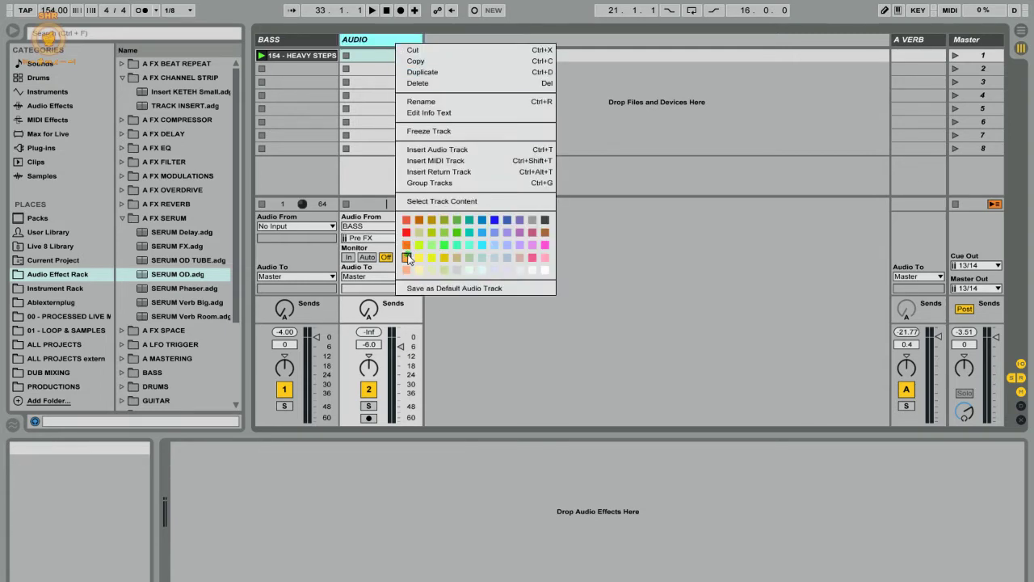
pyautogui.click(406, 256)
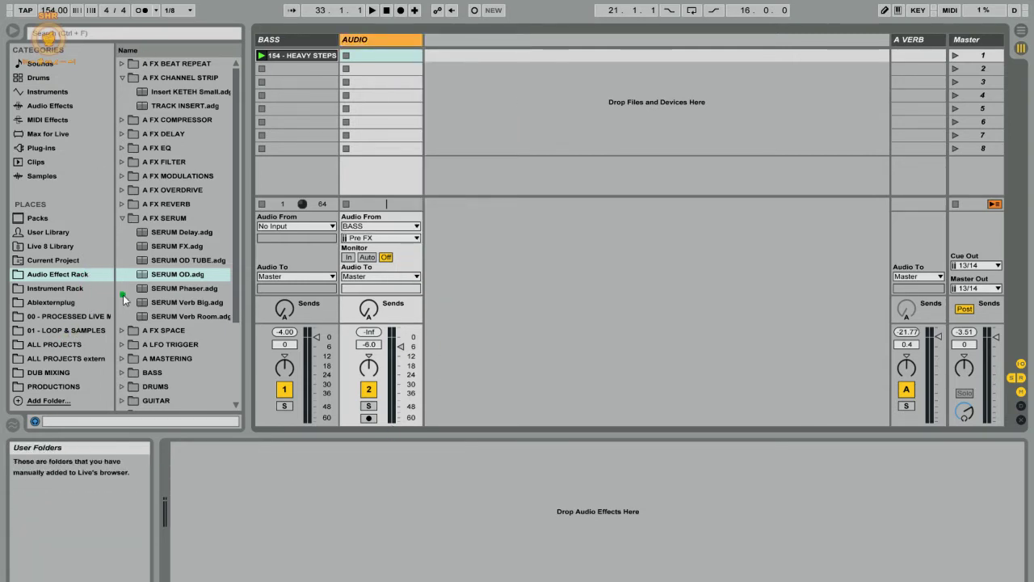
# Step: Load the SERUM OD rack on the AUDIO track and place an EQ Eight before it
pyautogui.moveTo(150, 274); pyautogui.dragTo(279, 525)
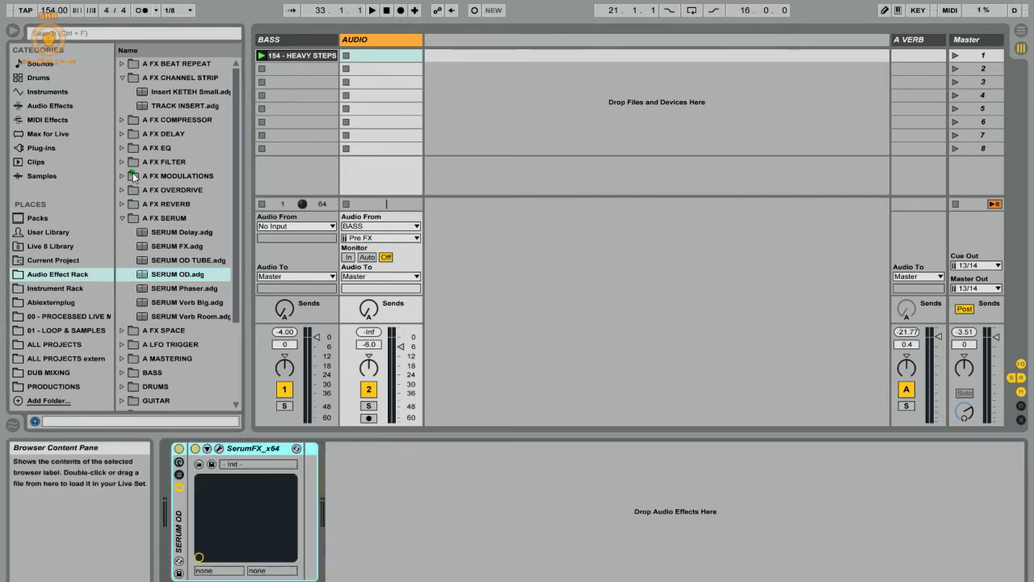
pyautogui.click(55, 106)
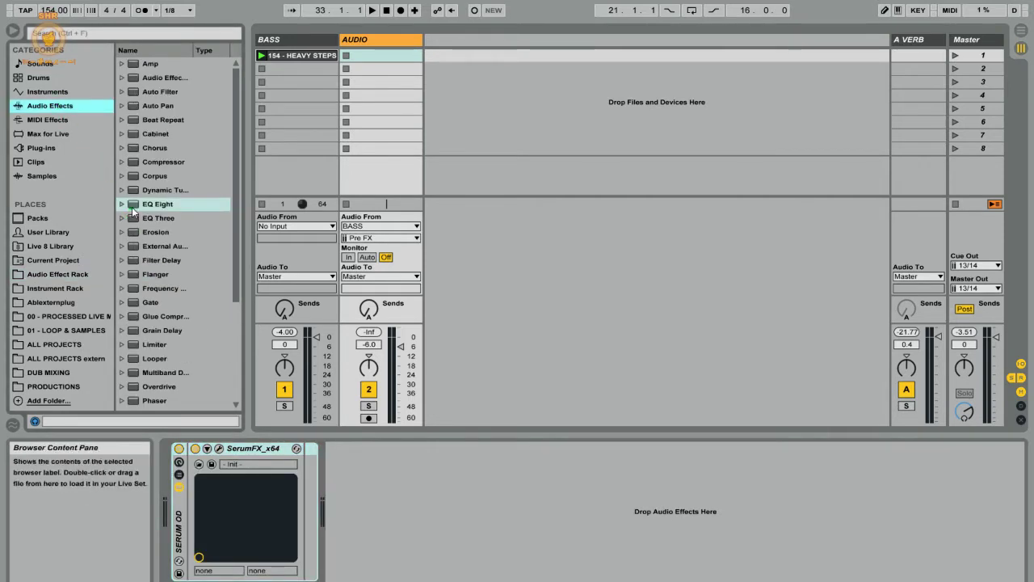
pyautogui.moveTo(132, 207); pyautogui.dragTo(181, 509)
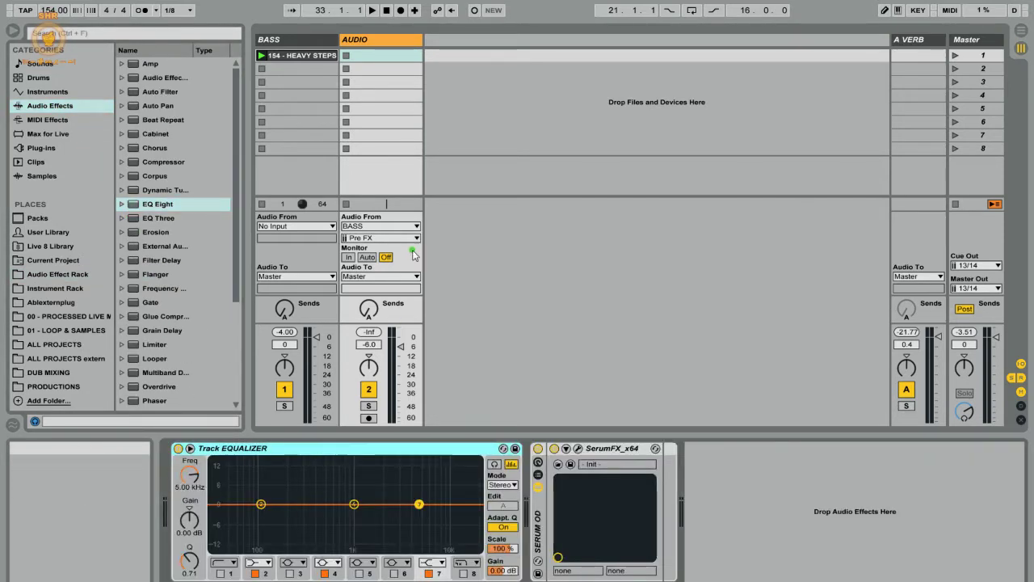
# Step: Set the AUDIO track's monitoring to In and audition it by playing the HEAVY STEPS clip with BASS volume at -inf
pyautogui.click(349, 257)
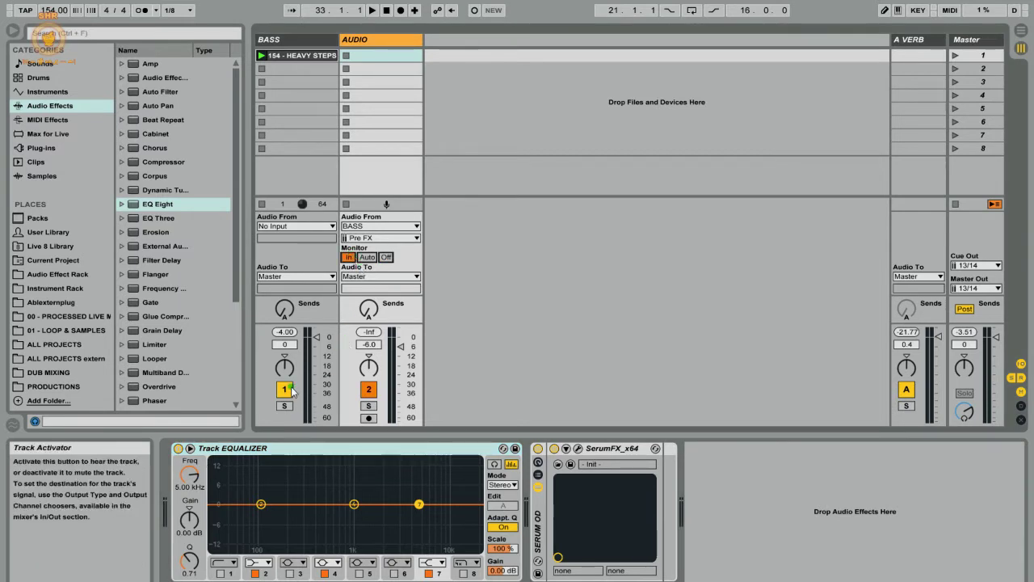
pyautogui.moveTo(316, 336); pyautogui.dragTo(319, 420)
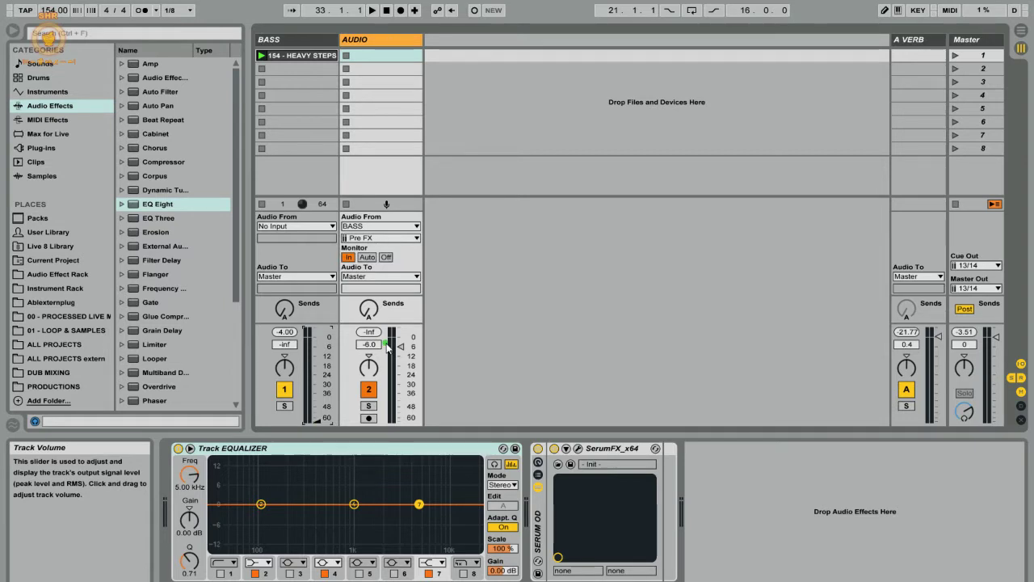
pyautogui.click(261, 55)
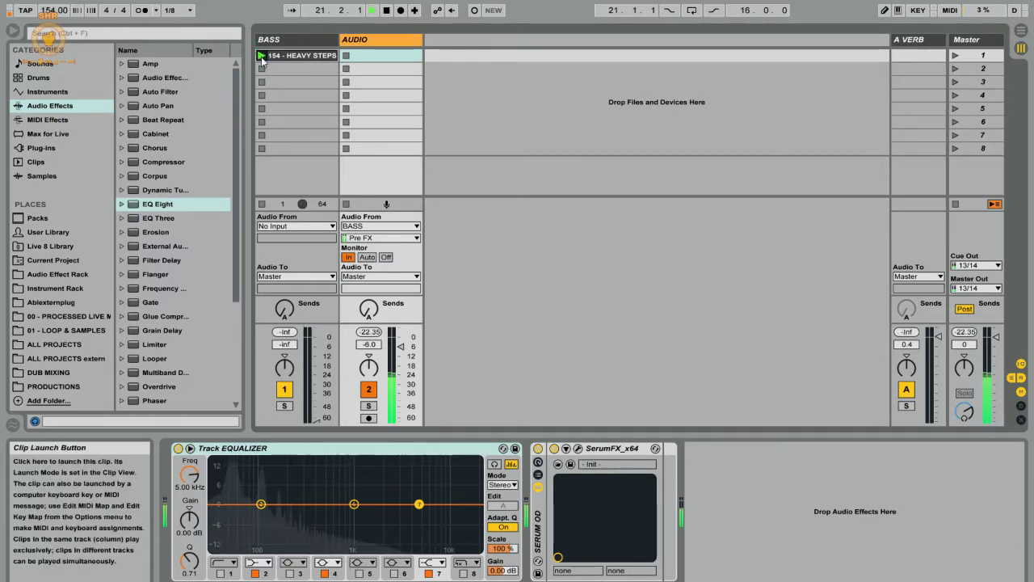
# Step: Return the BASS volume to 0 dB, deactivate the AUDIO track, and play the BASS track on its own
pyautogui.moveTo(315, 426); pyautogui.dragTo(316, 336)
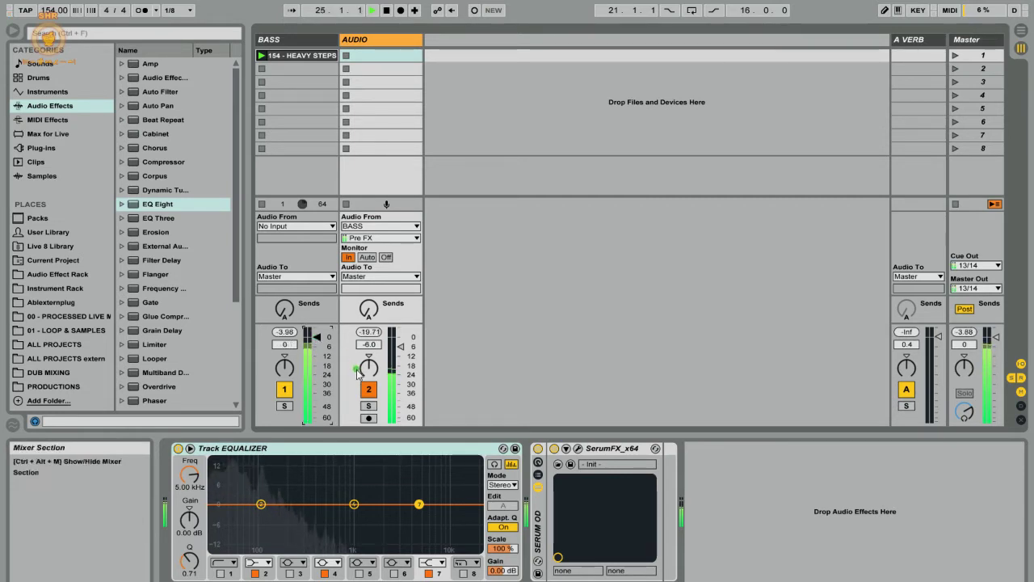
pyautogui.click(374, 389)
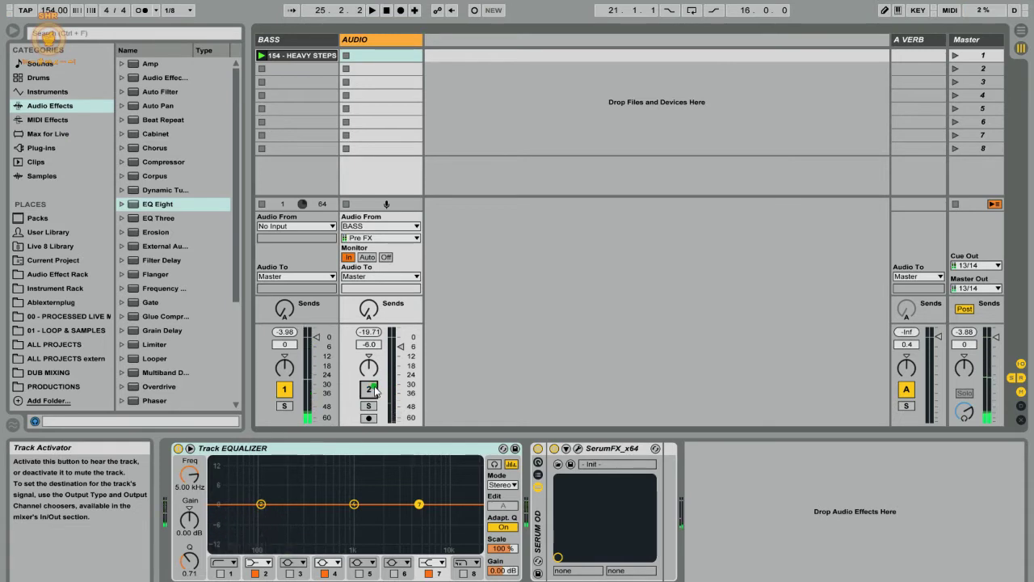
pyautogui.press('space')
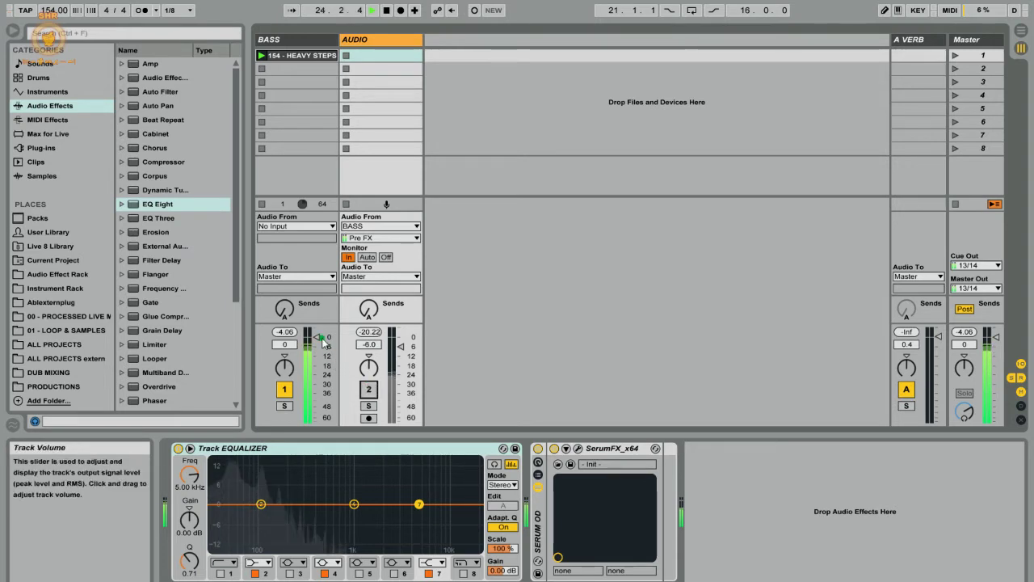
# Step: Lower the BASS volume to -64.0 dB, reactivate the AUDIO track, and audition the AUDIO signal alone
pyautogui.moveTo(322, 340); pyautogui.dragTo(322, 420)
pyautogui.click(368, 389)
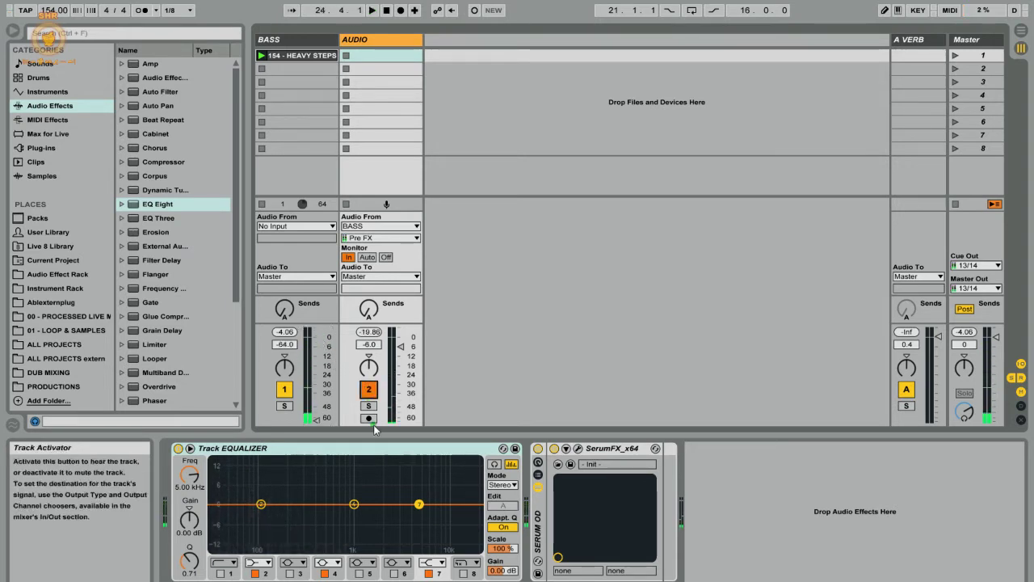
pyautogui.press('space')
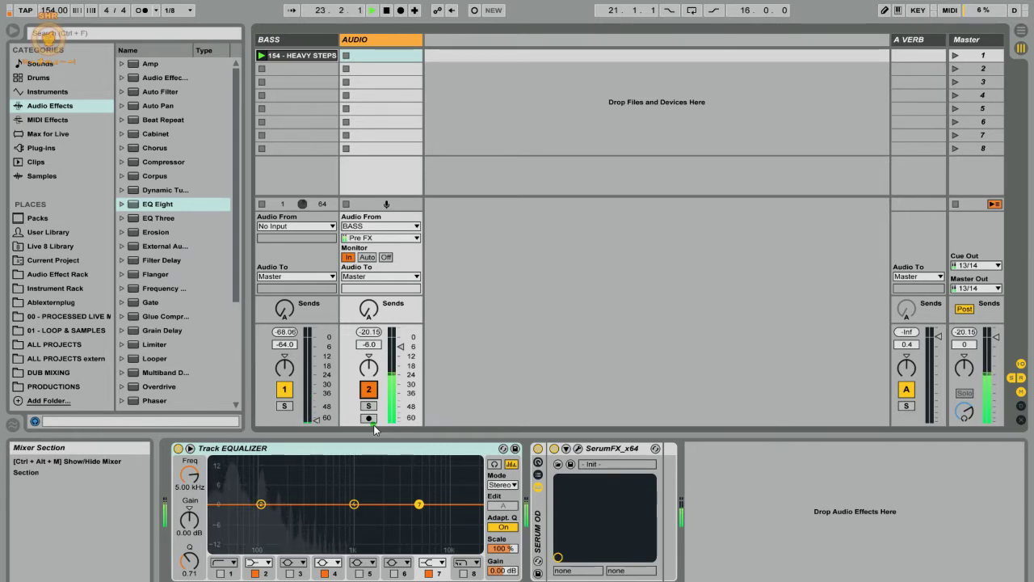
pyautogui.press('space')
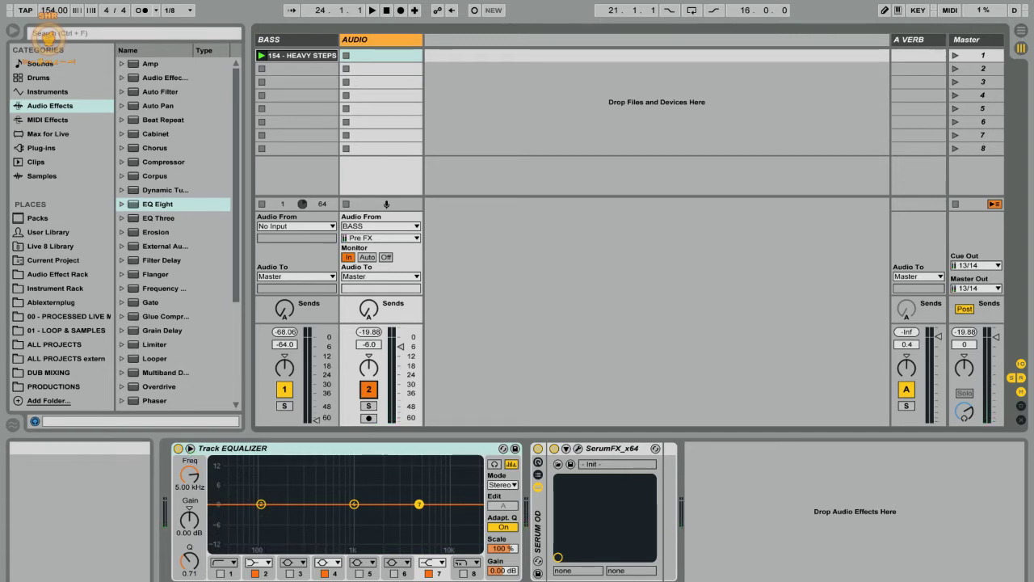
# Step: Enable the low-cut band 1 in the AUDIO track's equalizer and raise the track volume to -1.4 dB
pyautogui.click(221, 573)
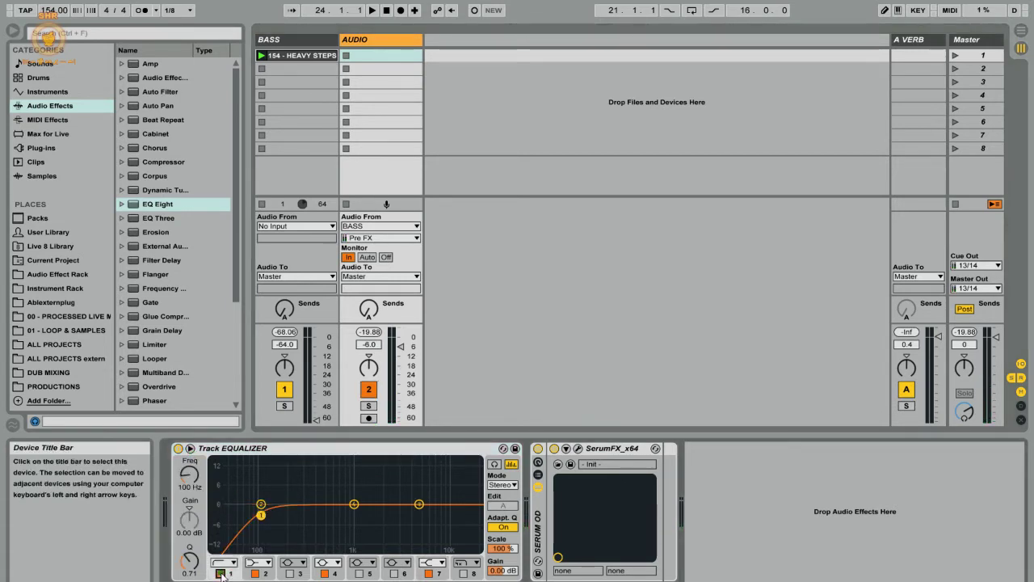
pyautogui.moveTo(399, 345); pyautogui.dragTo(400, 342)
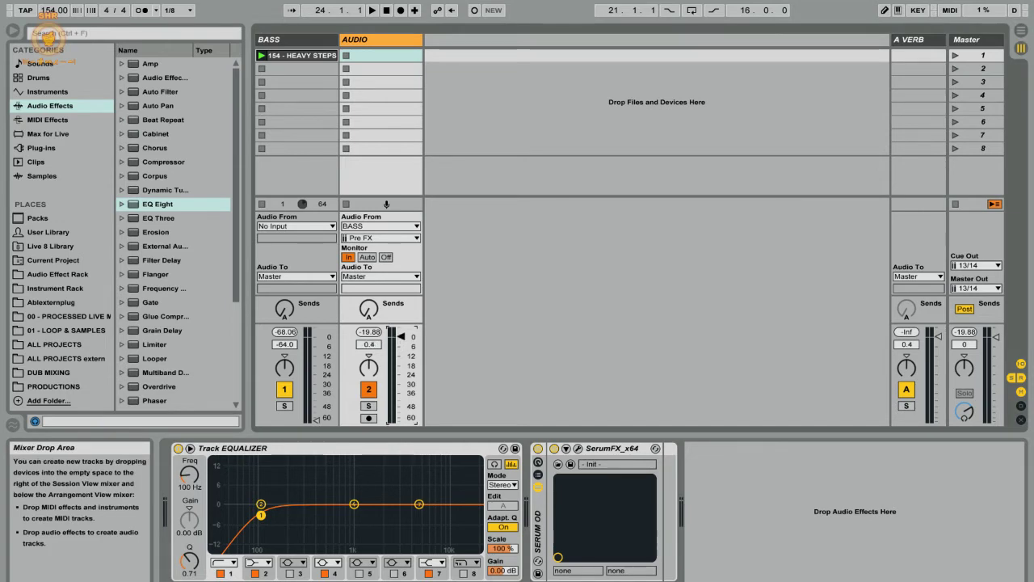
pyautogui.moveTo(401, 339); pyautogui.dragTo(403, 344)
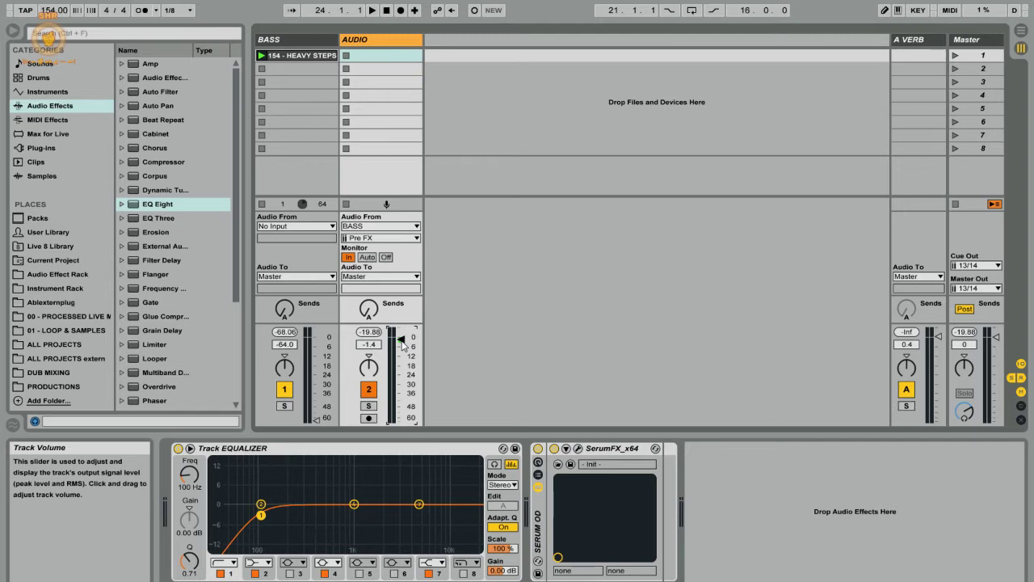
# Step: During playback, lower band 1's low-cut frequency to 30.0 Hz and compare the sound with the equalizer bypassed and active
pyautogui.press('space')
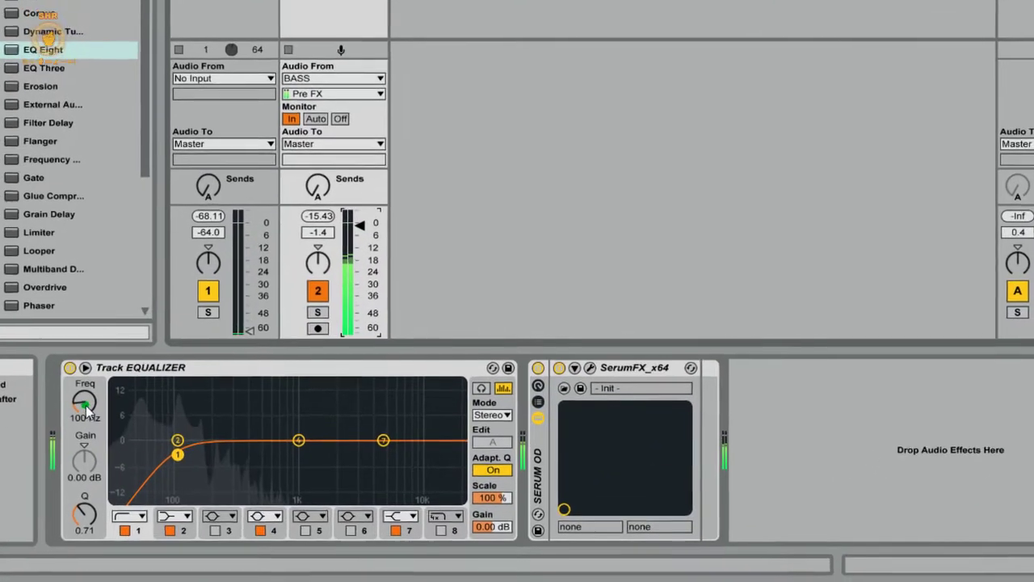
pyautogui.moveTo(261, 514); pyautogui.dragTo(218, 515)
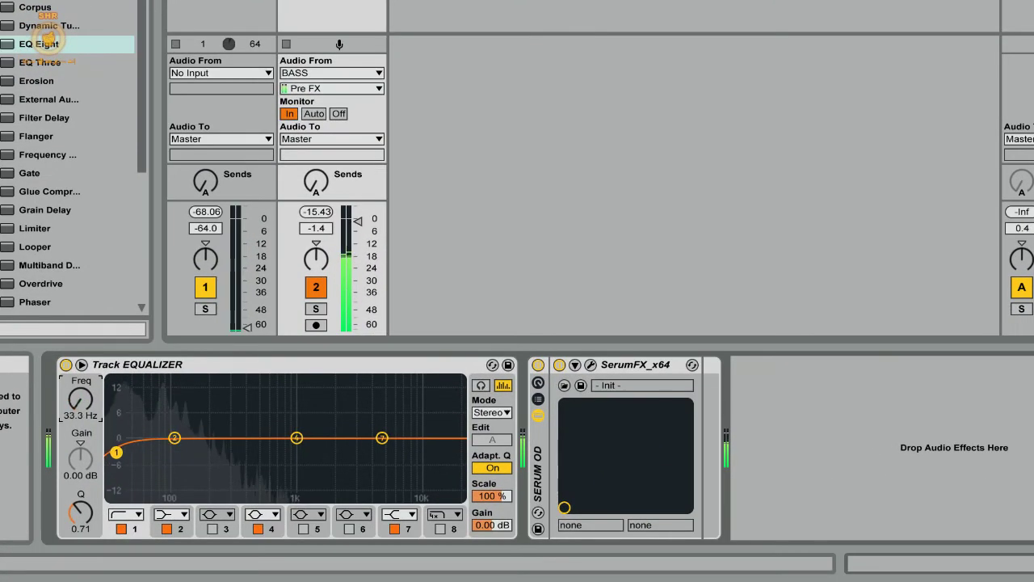
pyautogui.moveTo(117, 452); pyautogui.dragTo(111, 452)
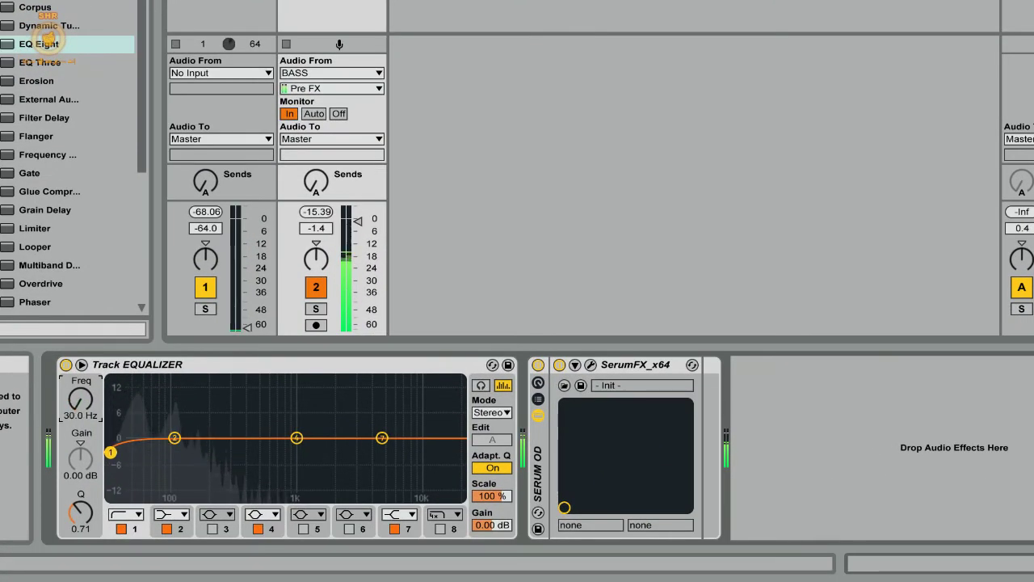
pyautogui.click(65, 365)
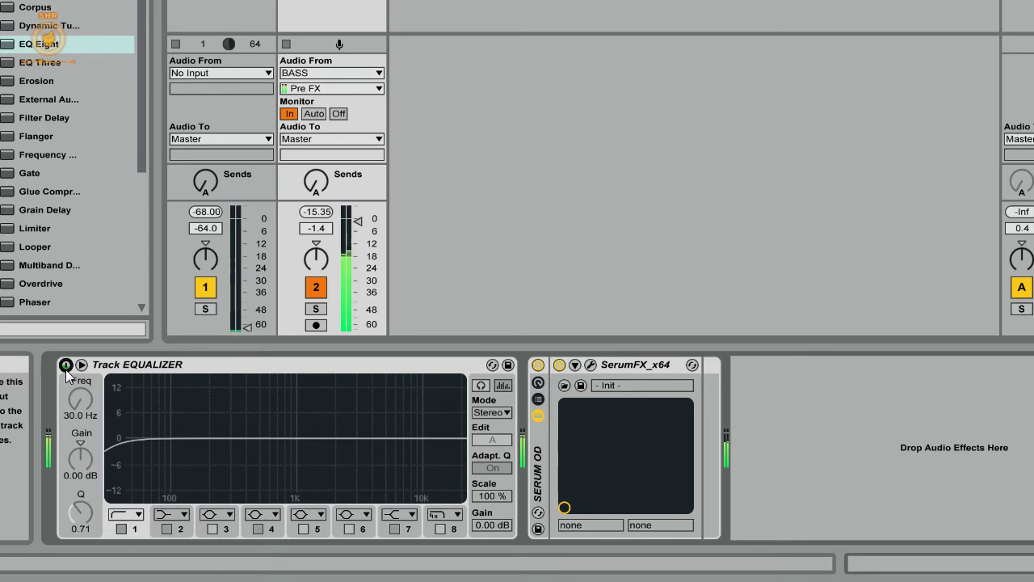
pyautogui.click(65, 365)
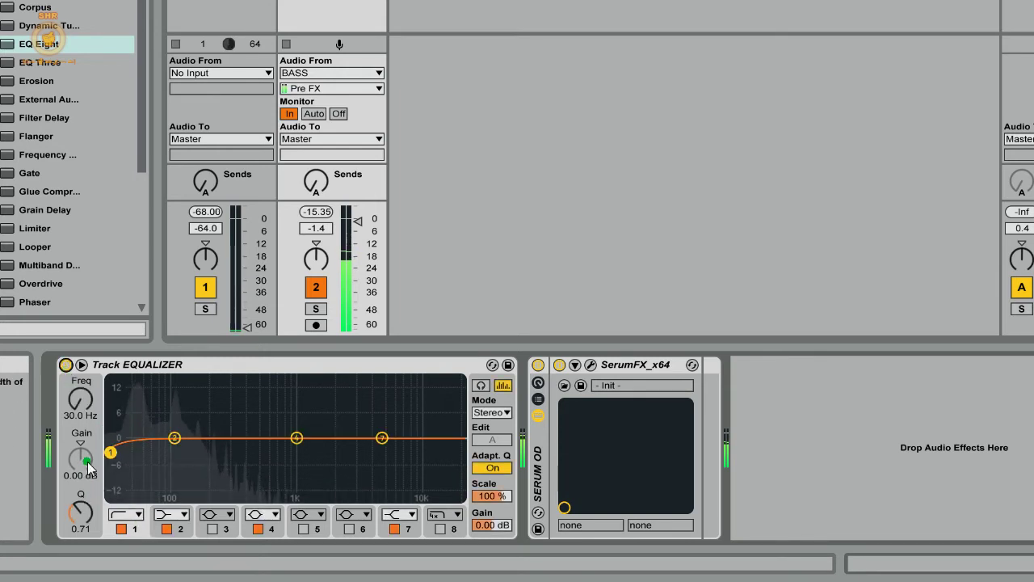
# Step: Raise the equalizer's band 1 low-cut frequency on the AUDIO track to 285 Hz
pyautogui.moveTo(80, 398); pyautogui.dragTo(80, 372)
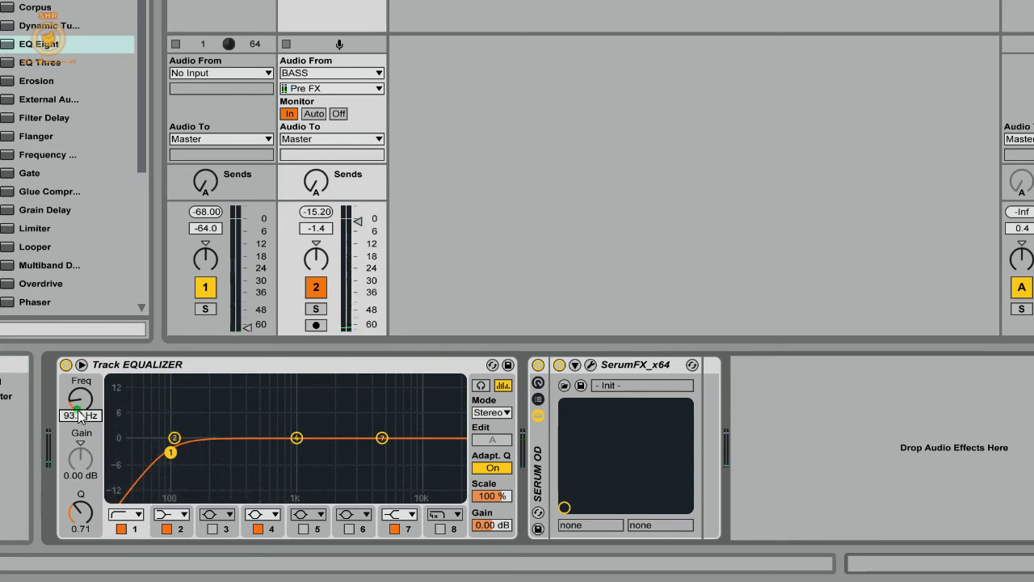
pyautogui.moveTo(80, 415); pyautogui.dragTo(80, 391)
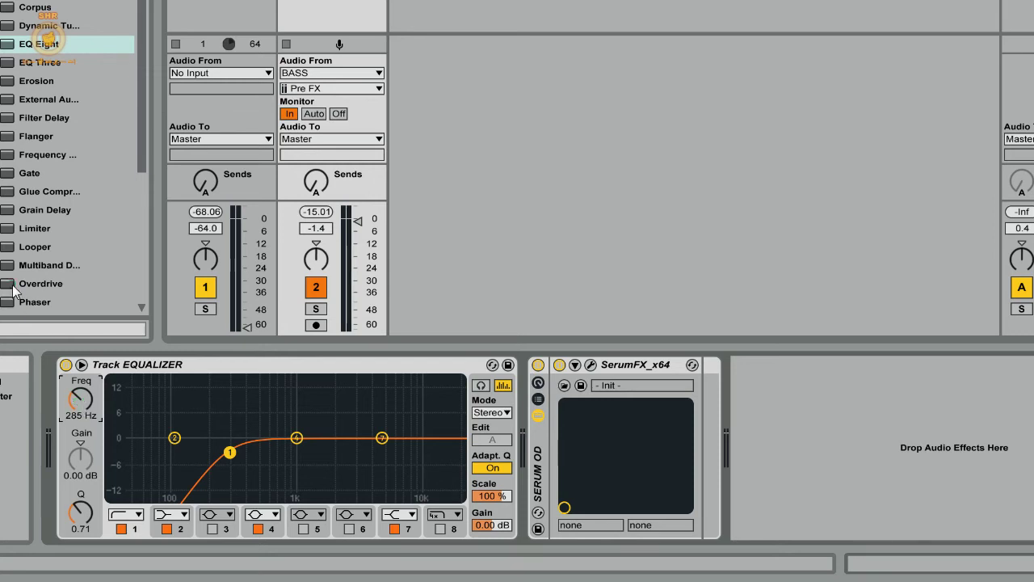
# Step: Bring the BASS volume up to -1.0 dB and raise the A VERB return volume to 5.5 dB
pyautogui.moveTo(247, 333); pyautogui.dragTo(248, 219)
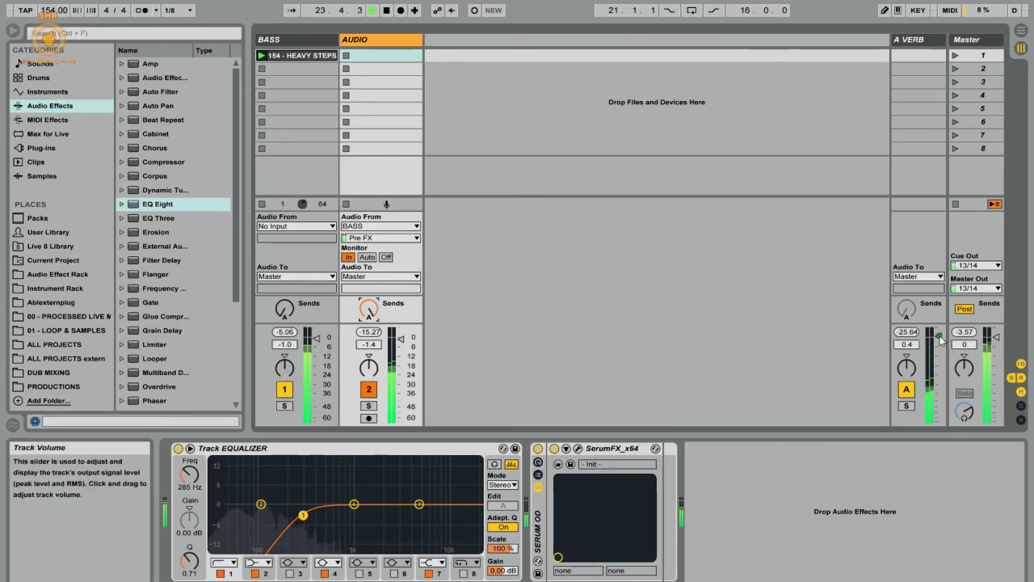
pyautogui.moveTo(939, 337); pyautogui.dragTo(940, 331)
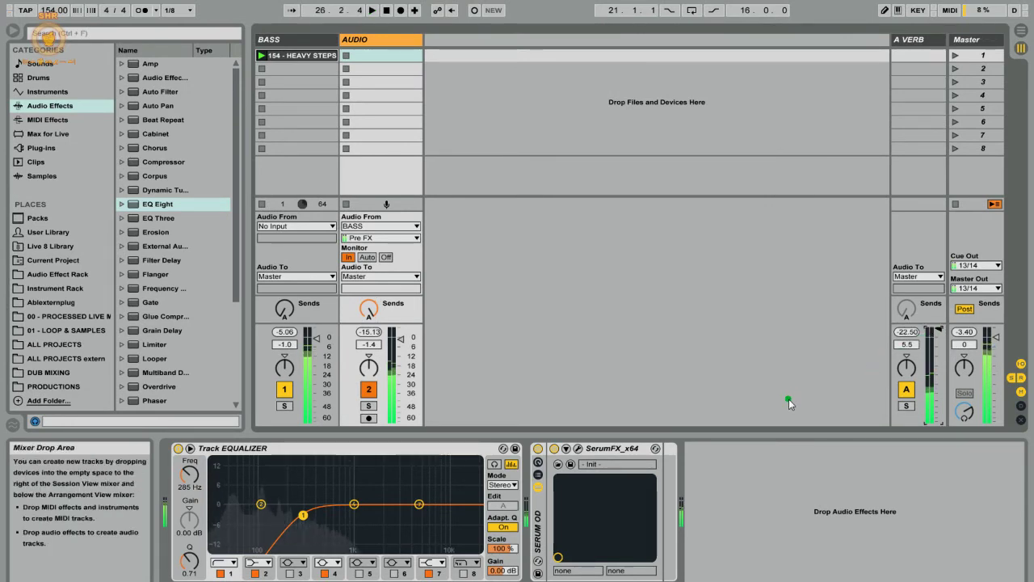
# Step: Deactivate the AUDIO track and reset its send A, and try send A on the BASS track before resetting it
pyautogui.click(369, 389)
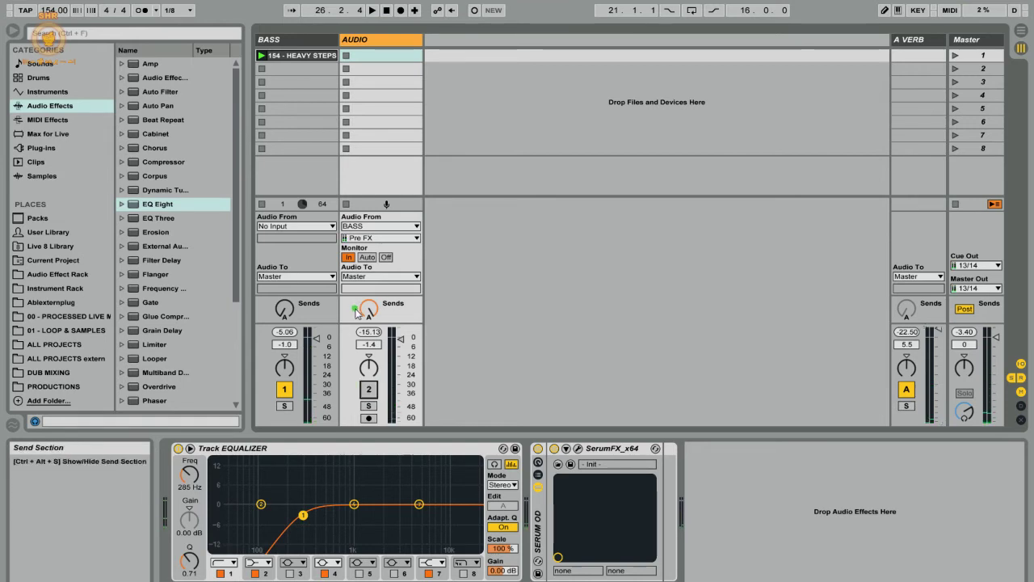
pyautogui.click(368, 307)
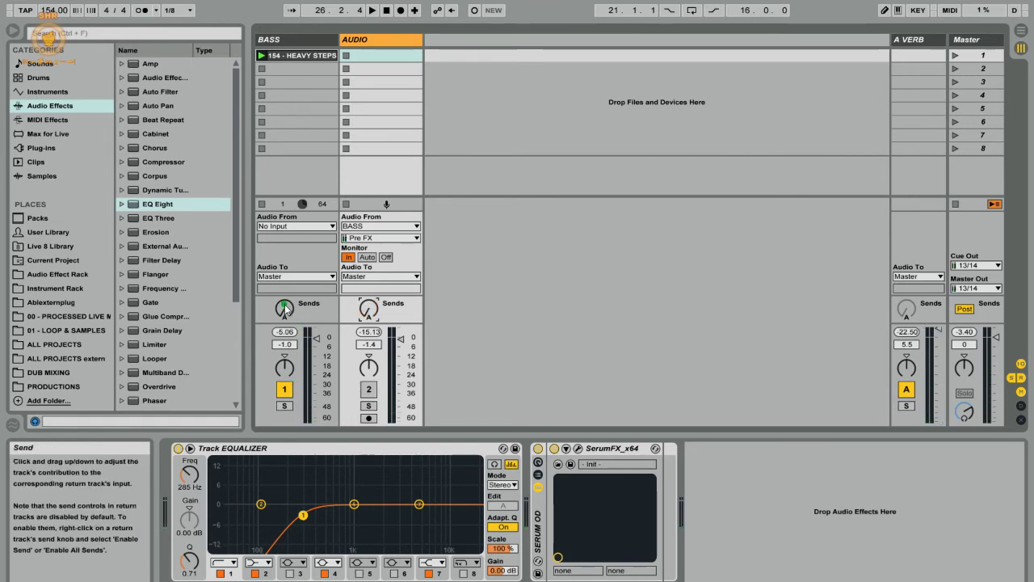
pyautogui.moveTo(289, 315); pyautogui.dragTo(288, 290)
pyautogui.click(288, 312)
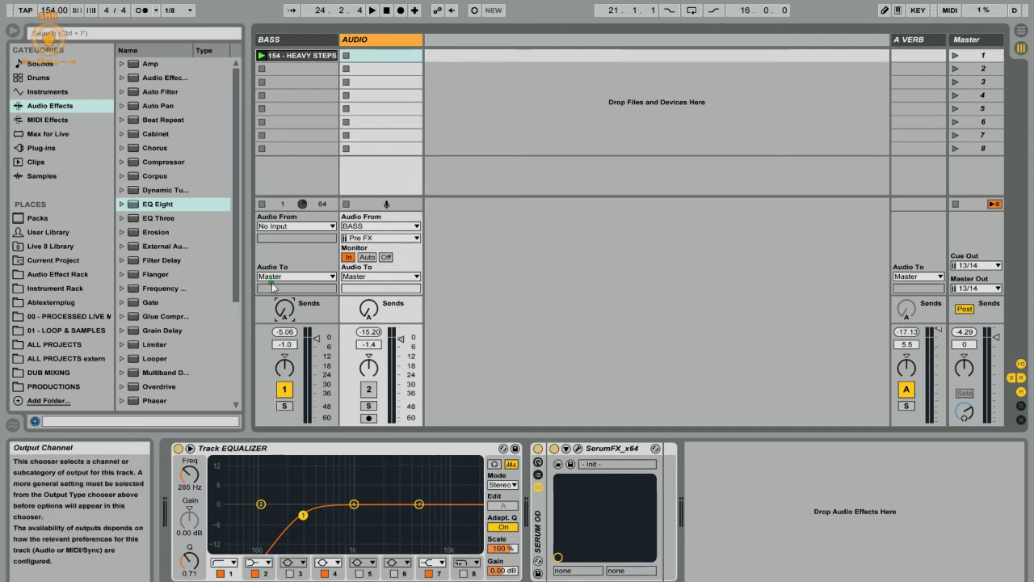
# Step: Reactivate the AUDIO track and raise its volume to -0.5 dB
pyautogui.click(368, 390)
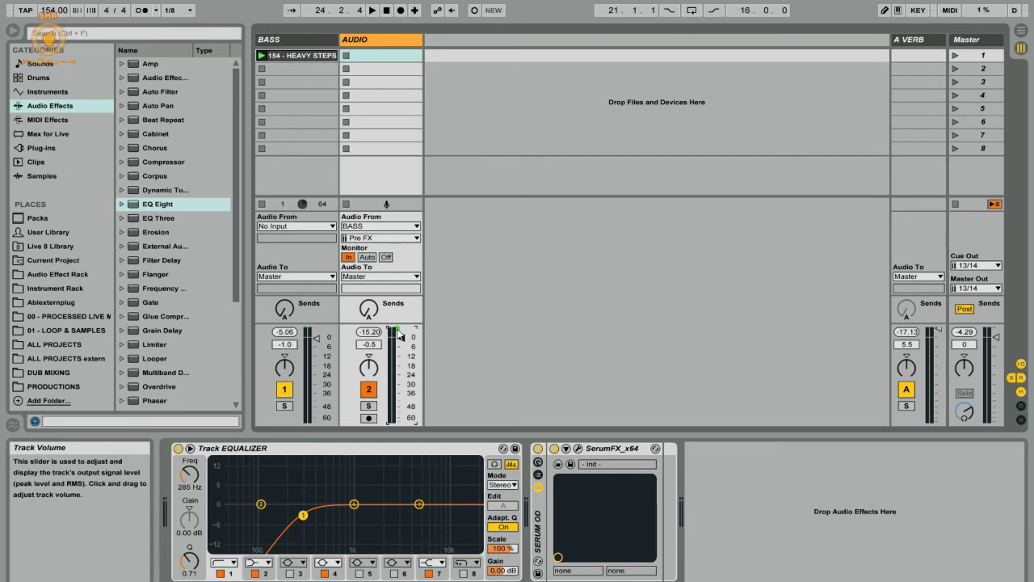
# Step: Play the set, try raising send A on the AUDIO track, and reset that send
pyautogui.press('space')
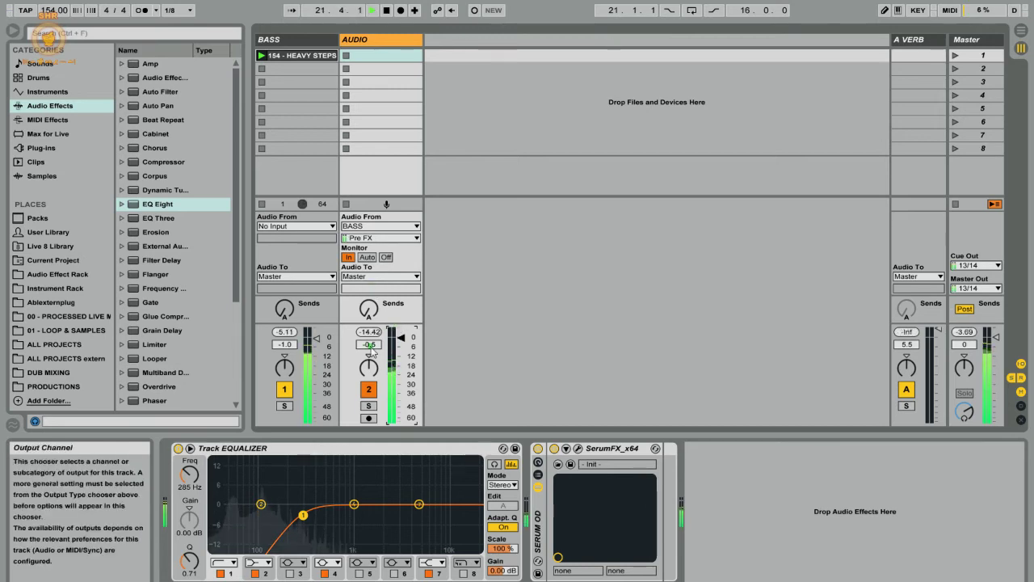
pyautogui.moveTo(364, 314); pyautogui.dragTo(365, 279)
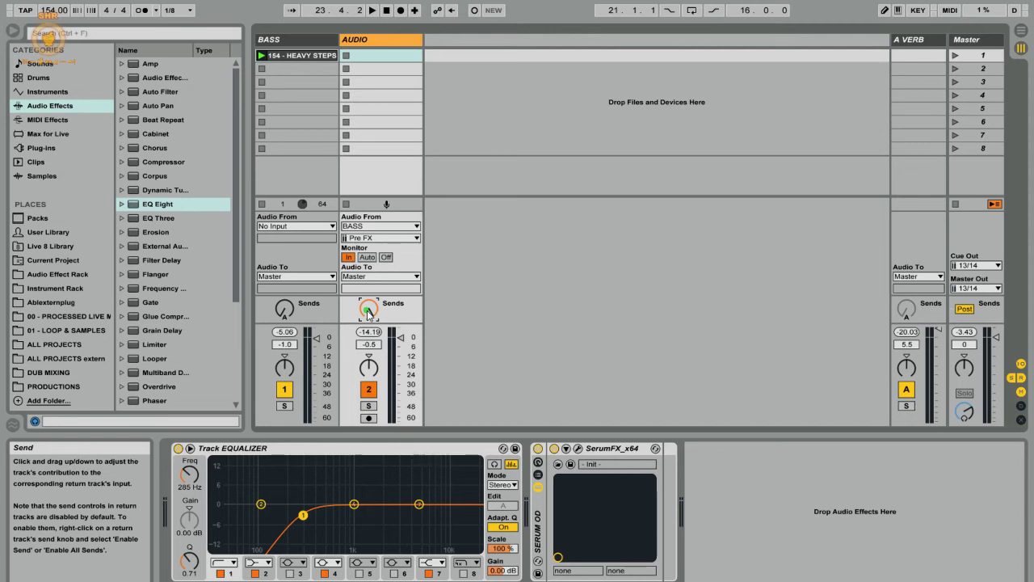
pyautogui.moveTo(367, 314); pyautogui.dragTo(368, 313)
# Step: Switch return A to pre-fader and lower the AUDIO track volume to -inf
pyautogui.click(972, 310)
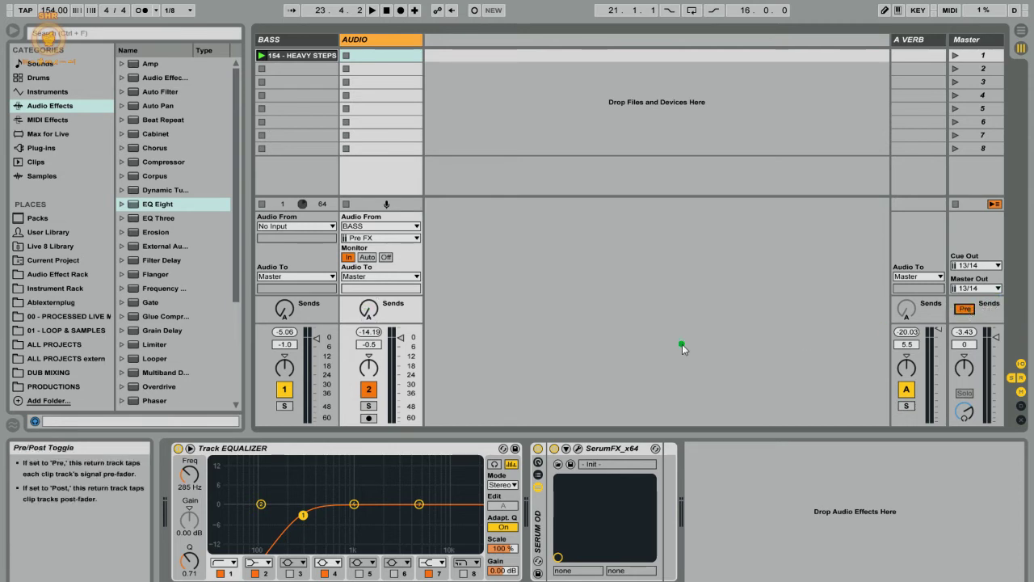
pyautogui.moveTo(372, 315); pyautogui.dragTo(401, 423)
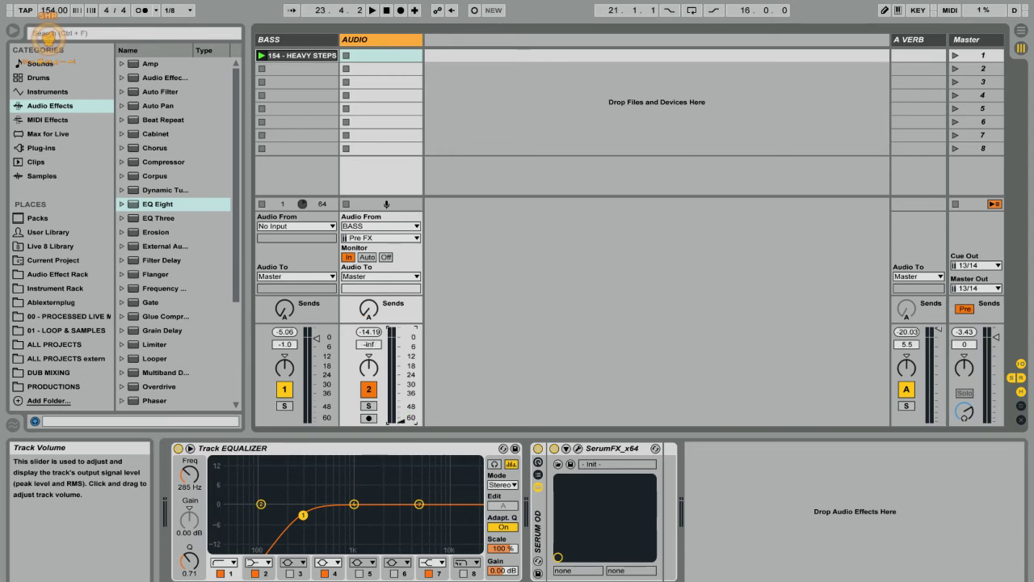
pyautogui.moveTo(402, 422); pyautogui.dragTo(404, 422)
# Step: Play the set, turn up send A on the AUDIO track, and lower the equalizer's band 1 low-cut frequency to 30.0 Hz
pyautogui.press('space')
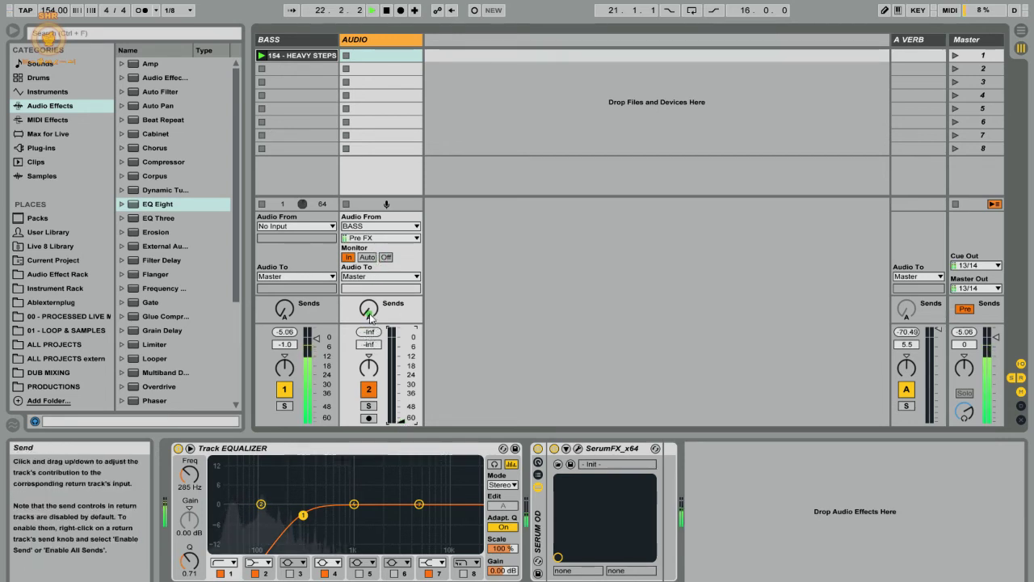
pyautogui.moveTo(369, 315); pyautogui.dragTo(370, 301)
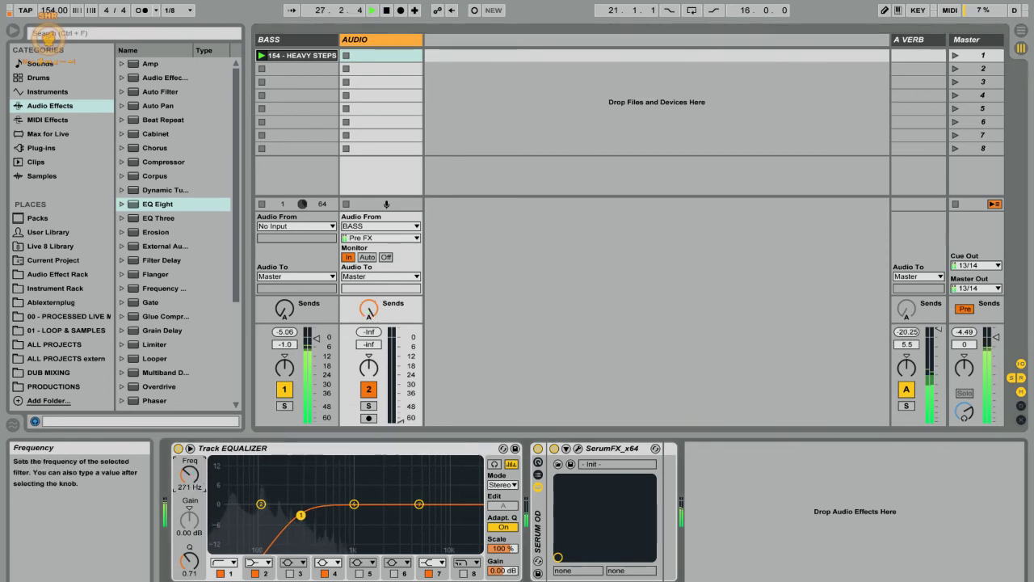
pyautogui.moveTo(190, 474); pyautogui.dragTo(190, 517)
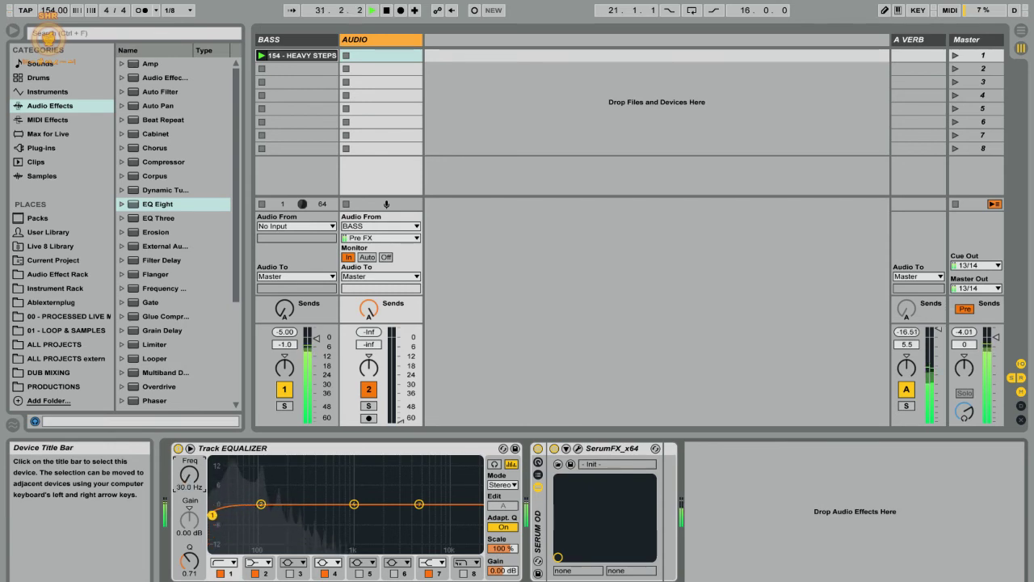
# Step: Activate equalizer band 8 as a high cut at 10.8 kHz and set the band 1 low cut to 96.6 Hz
pyautogui.click(463, 573)
pyautogui.click(466, 562)
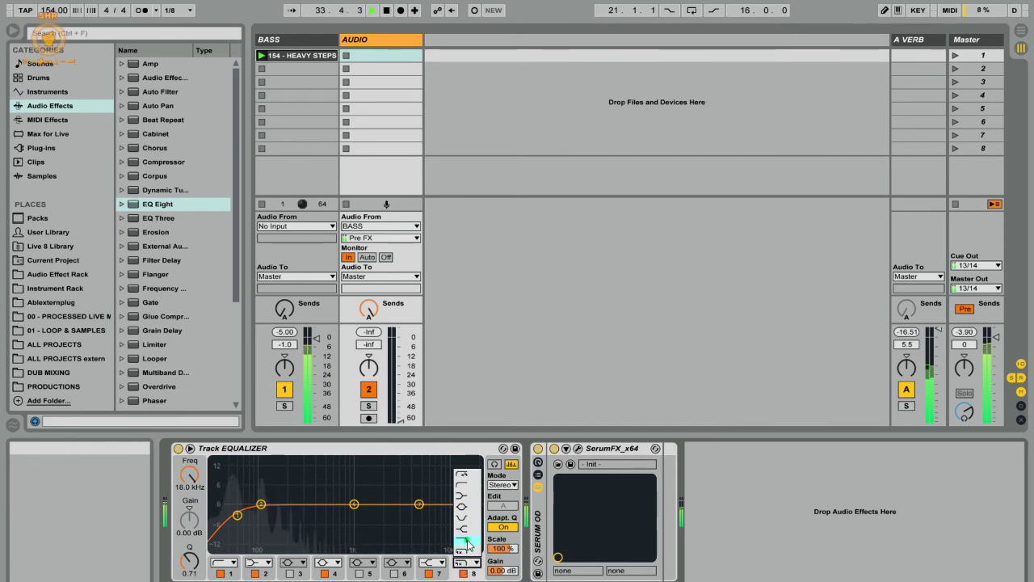
pyautogui.click(464, 551)
pyautogui.moveTo(472, 517); pyautogui.dragTo(260, 515)
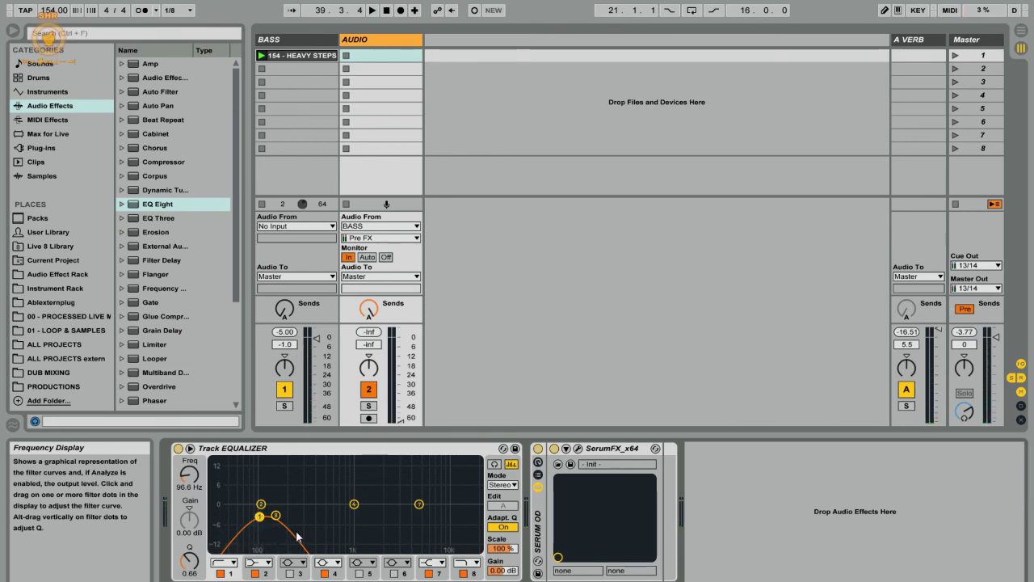
pyautogui.moveTo(275, 514); pyautogui.dragTo(450, 516)
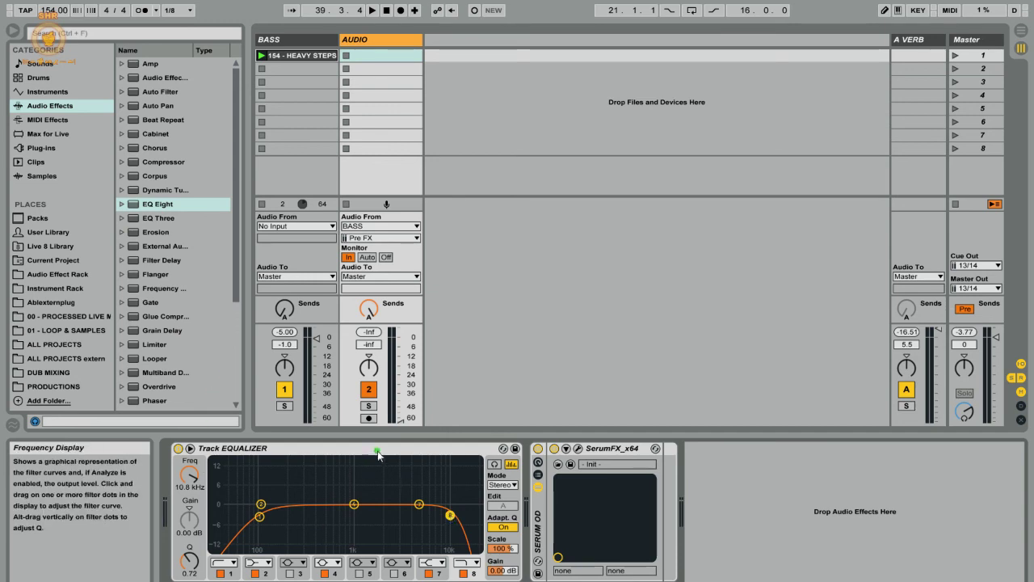
# Step: Raise the AUDIO track volume to -3.0 dB and the equalizer's band 1 low-cut frequency to 134 Hz
pyautogui.moveTo(400, 421); pyautogui.dragTo(402, 342)
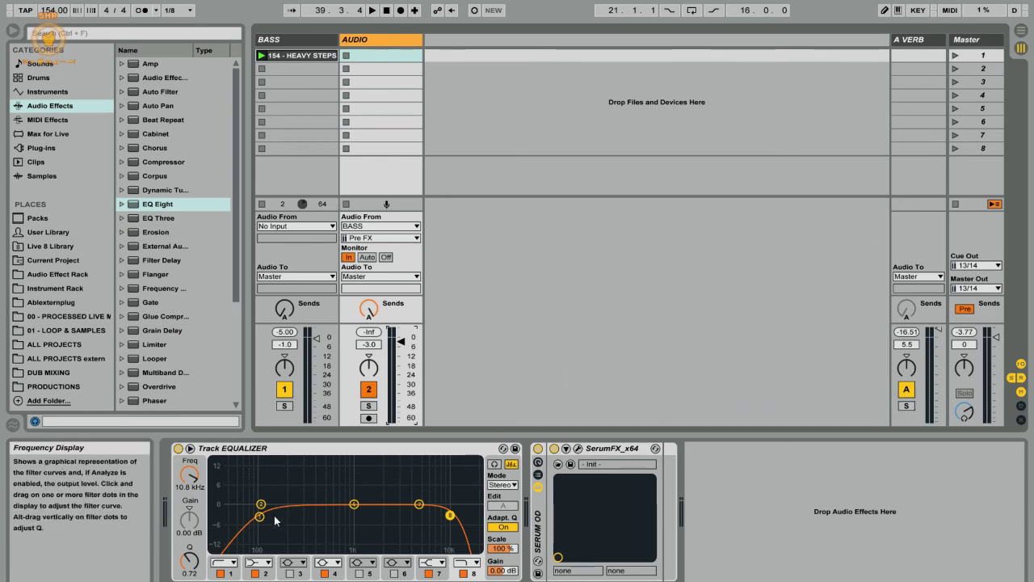
pyautogui.moveTo(259, 516)
pyautogui.mouseDown()
pyautogui.moveTo(264, 448)
pyautogui.moveTo(273, 513)
pyautogui.mouseUp()
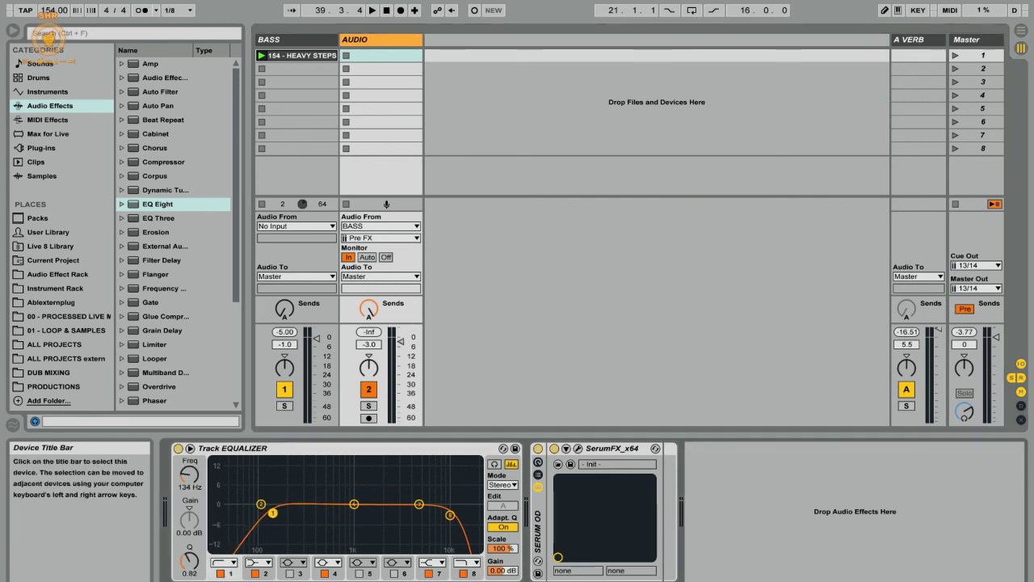